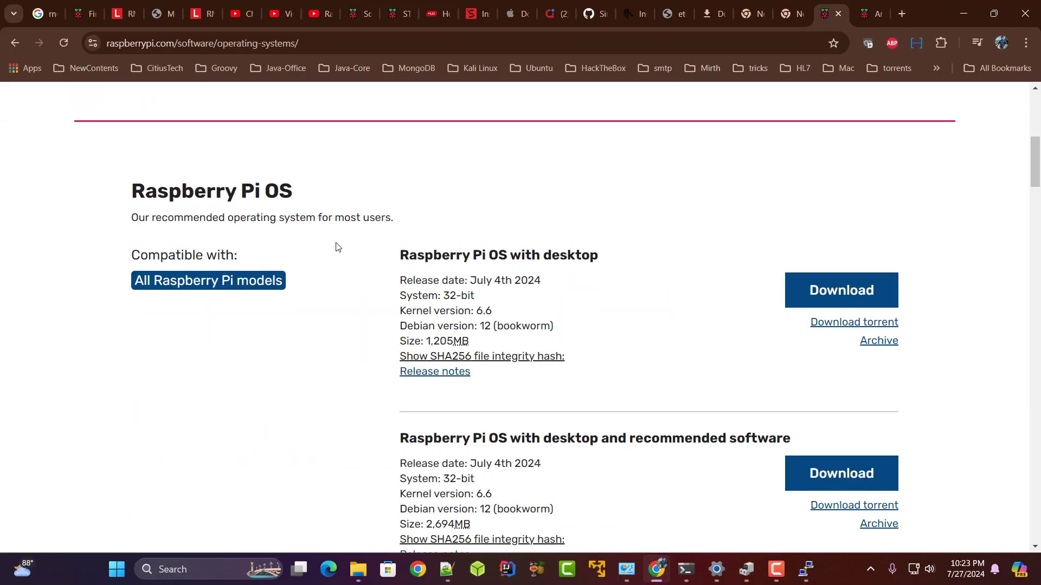
Search the 64-bit Raspberry Pi OS downloads section for 'zero' to confirm Zero 2 W support.
{"action": "scroll", "coordinate": [337, 248], "scroll_direction": "down", "scroll_amount": 12}
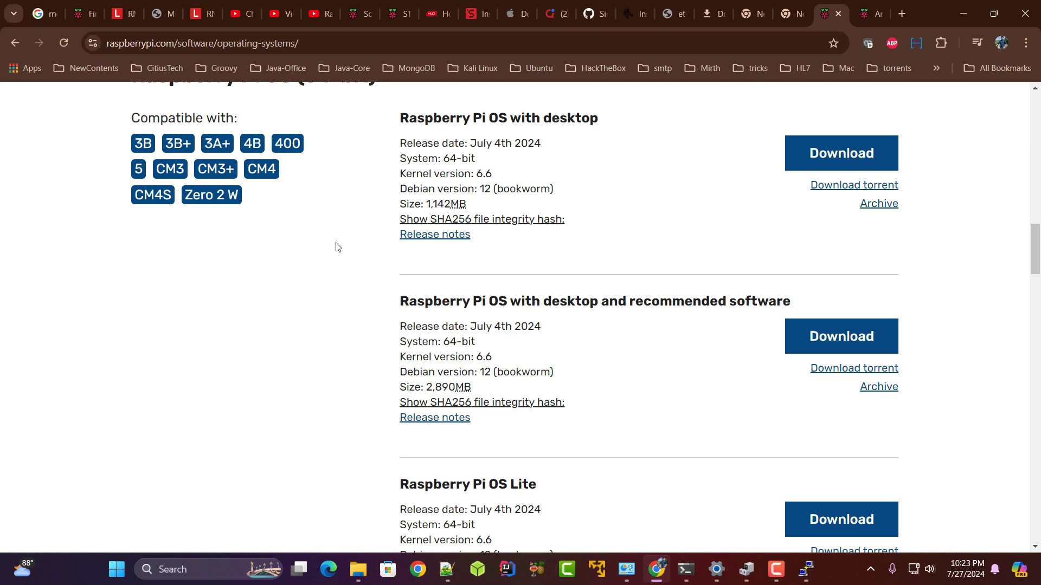
{"action": "key", "text": "ctrl+f"}
{"action": "type", "text": "zero"}
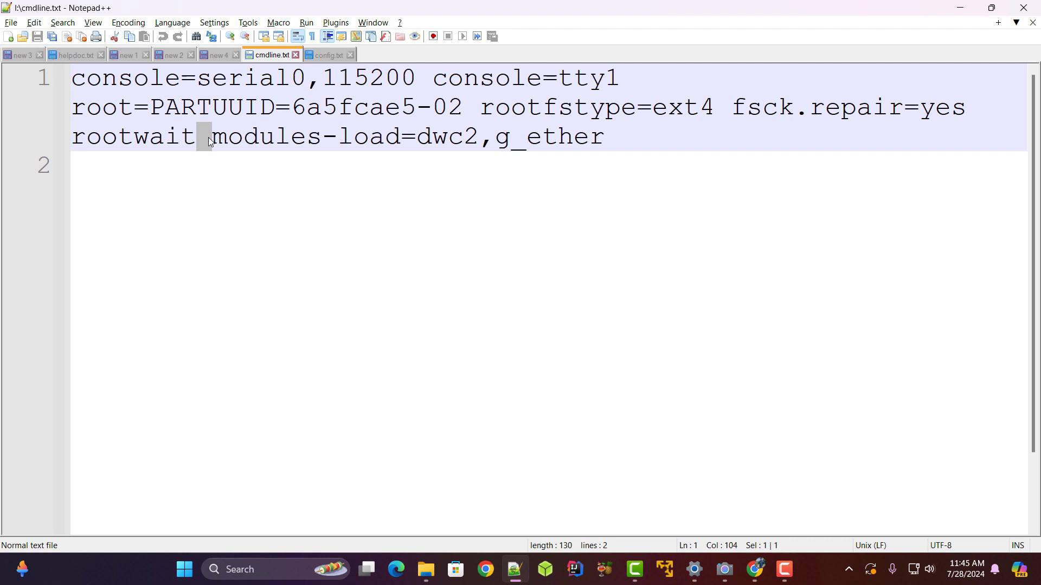
Switch to config.txt and select the dtoverlay=dwc2 line on line 82 to review it.
{"action": "key", "text": "ctrl+Tab"}
{"action": "left_click", "coordinate": [103, 166]}
{"action": "double_click", "coordinate": [126, 167]}
{"action": "left_click", "coordinate": [216, 164]}
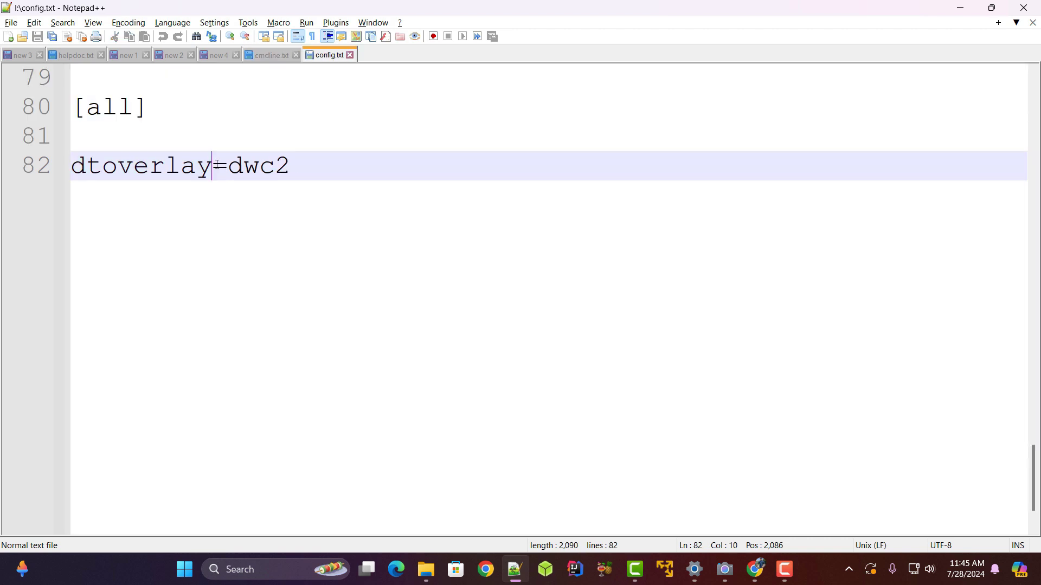
{"action": "left_click_drag", "start_coordinate": [217, 164], "coordinate": [227, 165]}
{"action": "left_click_drag", "start_coordinate": [323, 165], "coordinate": [71, 167]}
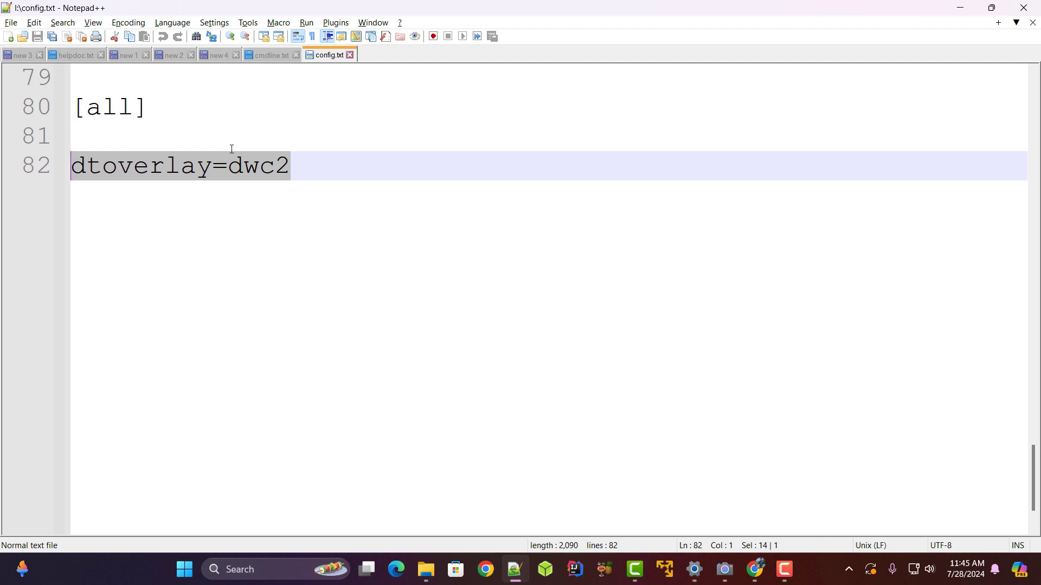
Create a new blank document containing the text 'ssh'.
{"action": "left_click", "coordinate": [450, 297]}
{"action": "key", "text": "ctrl+n"}
{"action": "type", "text": "ss"}
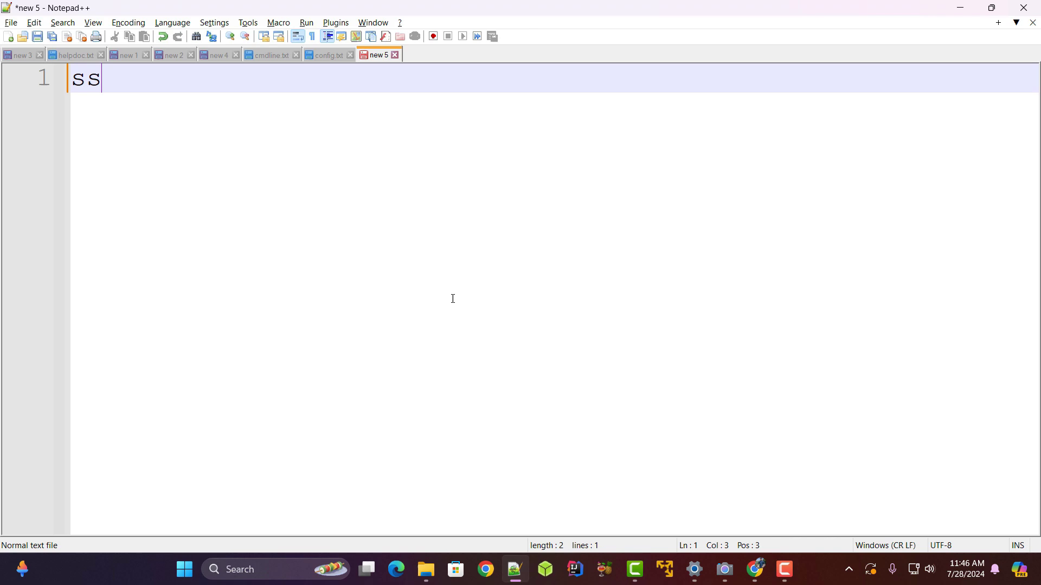
{"action": "type", "text": "g"}
{"action": "key", "text": "BackSpace"}
{"action": "type", "text": "h"}
Save it to the bootfs drive as 'ssh' with All types (*.*), so no extension.
{"action": "key", "text": "ctrl+s"}
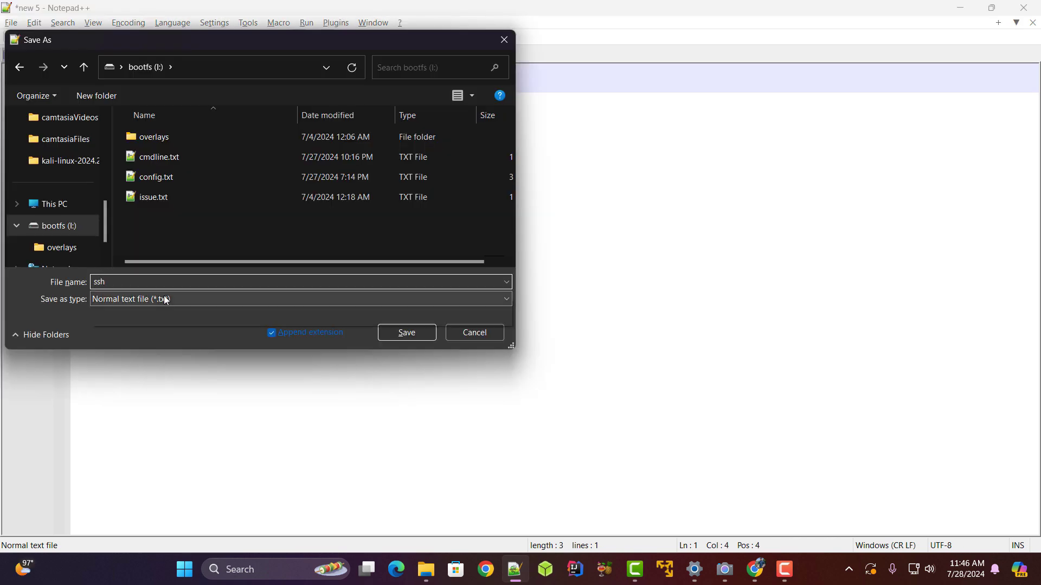
{"action": "left_click", "coordinate": [166, 301]}
{"action": "scroll", "coordinate": [186, 67], "scroll_direction": "up", "scroll_amount": 1}
{"action": "left_click", "coordinate": [173, 5]}
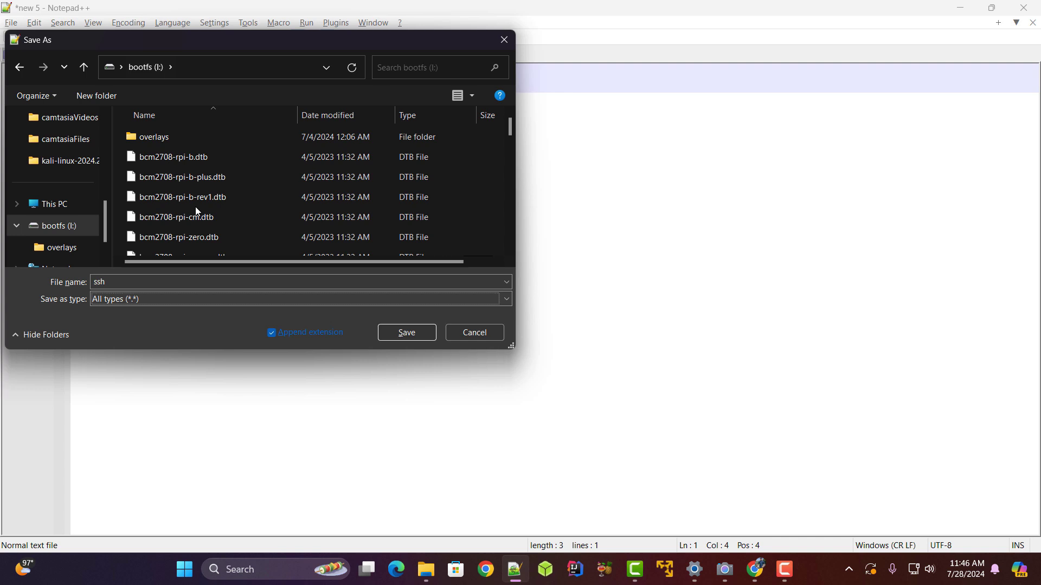
{"action": "left_click", "coordinate": [209, 281]}
{"action": "left_click", "coordinate": [208, 281]}
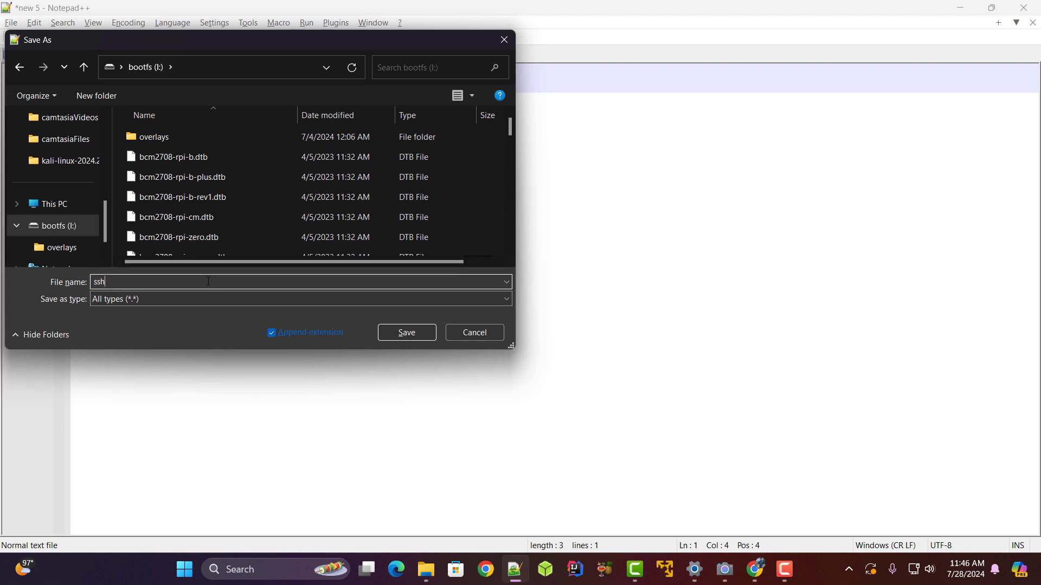
{"action": "left_click", "coordinate": [417, 336]}
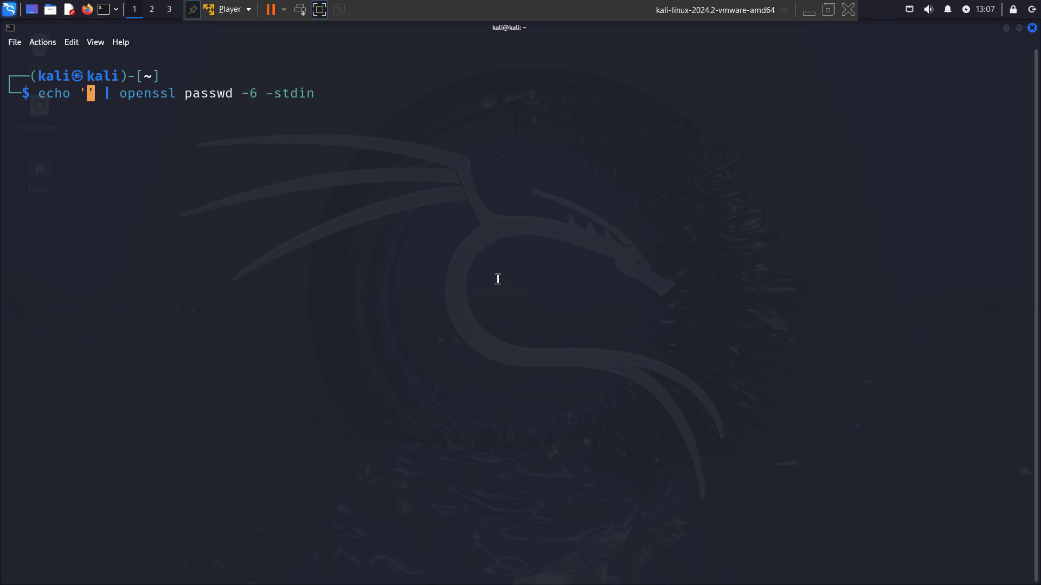
Hash the chosen Pi password with openssl passwd -6 and select the printed $6$ hash line.
{"action": "type", "text": "raspber"}
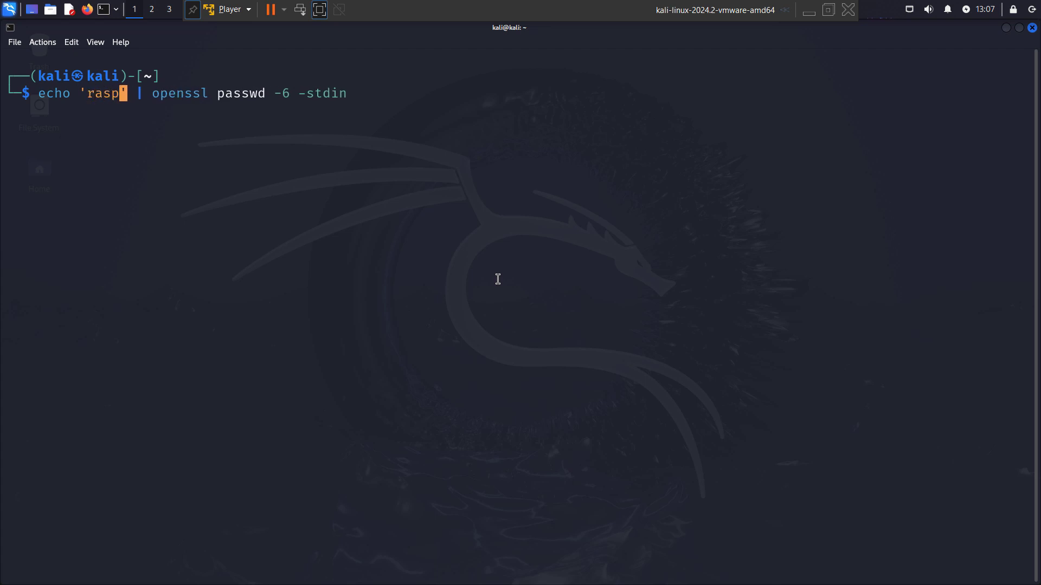
{"action": "type", "text": "ry"}
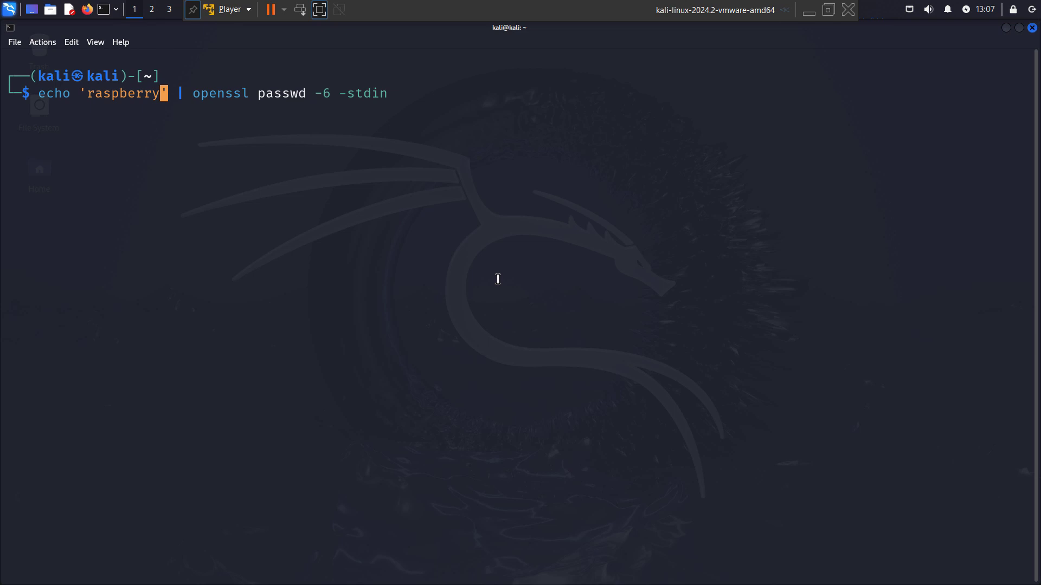
{"action": "key", "text": "Return"}
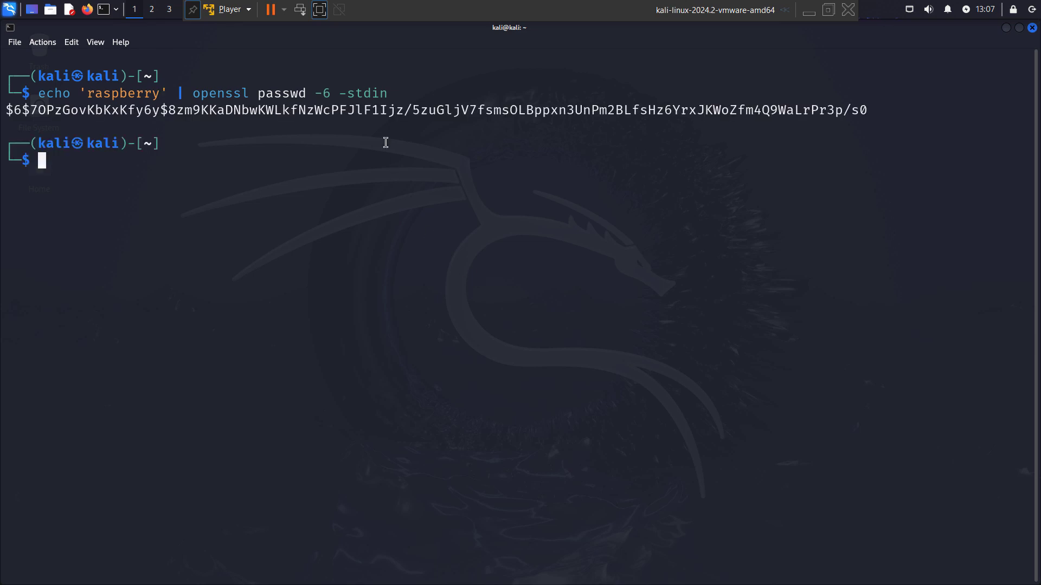
{"action": "double_click", "coordinate": [381, 110]}
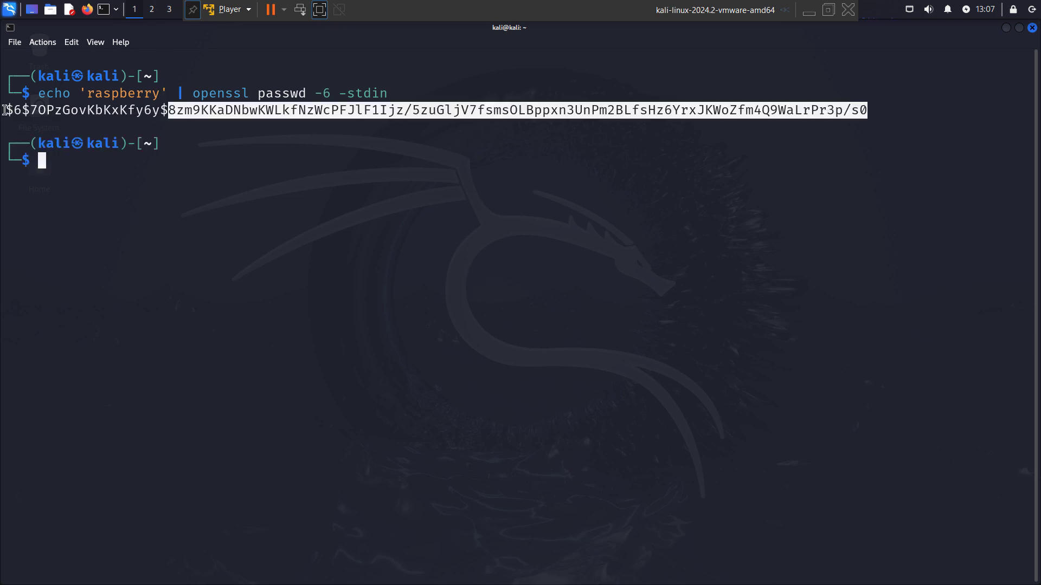
{"action": "left_click_drag", "start_coordinate": [6, 110], "coordinate": [863, 111]}
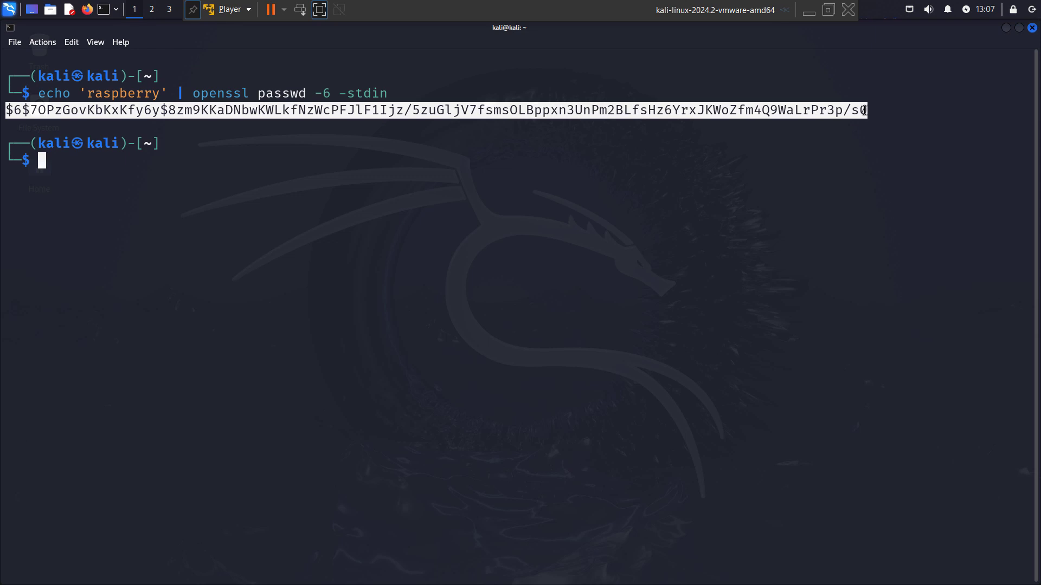
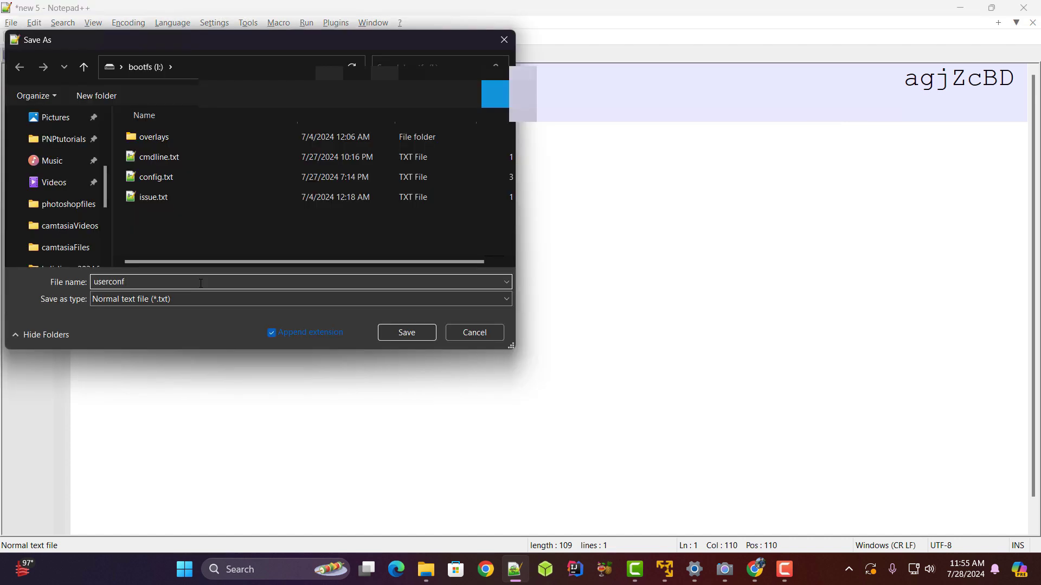
Save the pi username and hashed password line as userconf.txt on bootfs (I:).
{"action": "key", "text": "Return"}
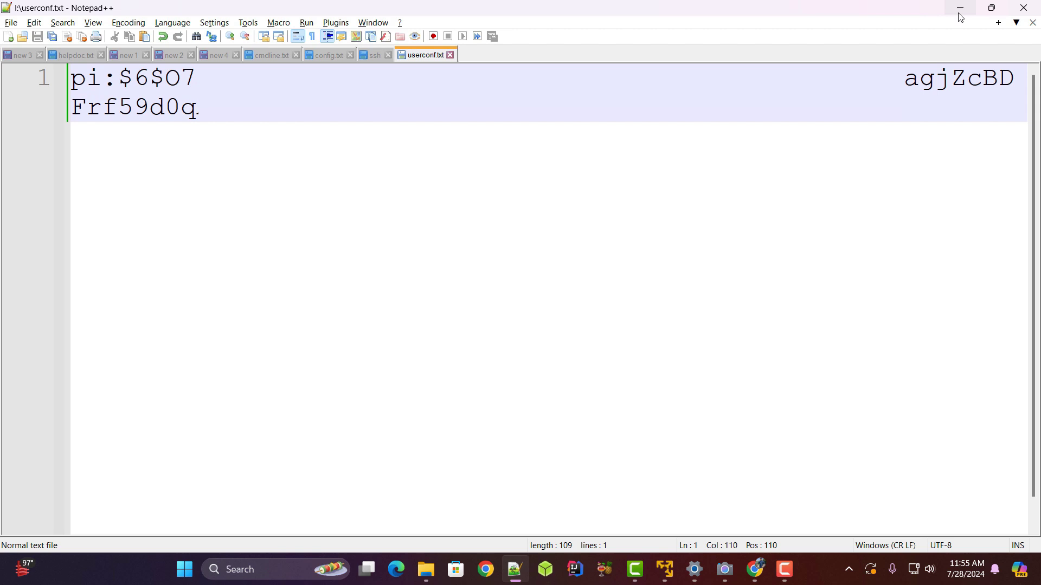
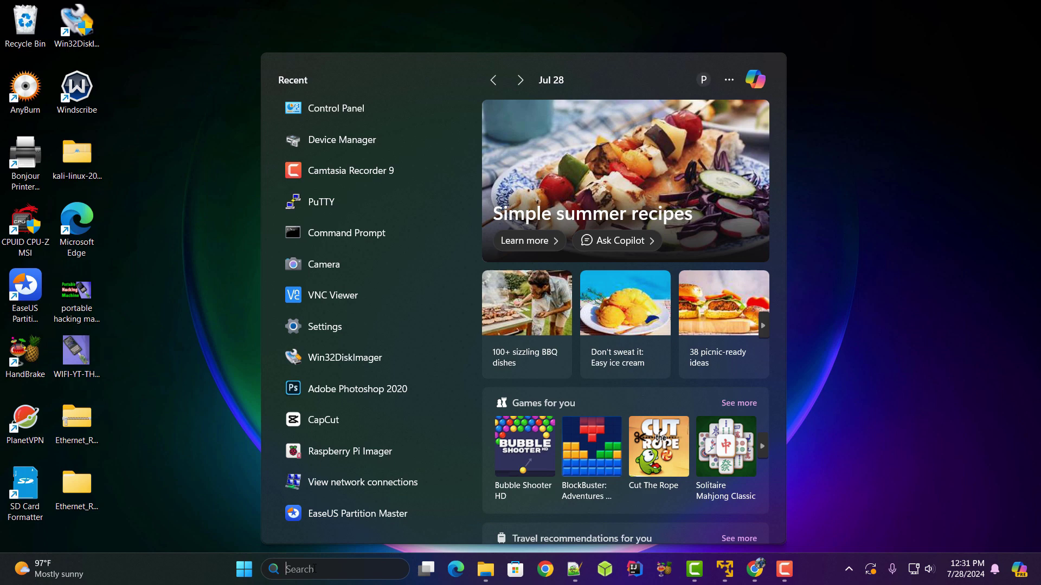
Search 'devices' and open View devices and printers from Control Panel.
{"action": "type", "text": "devic"}
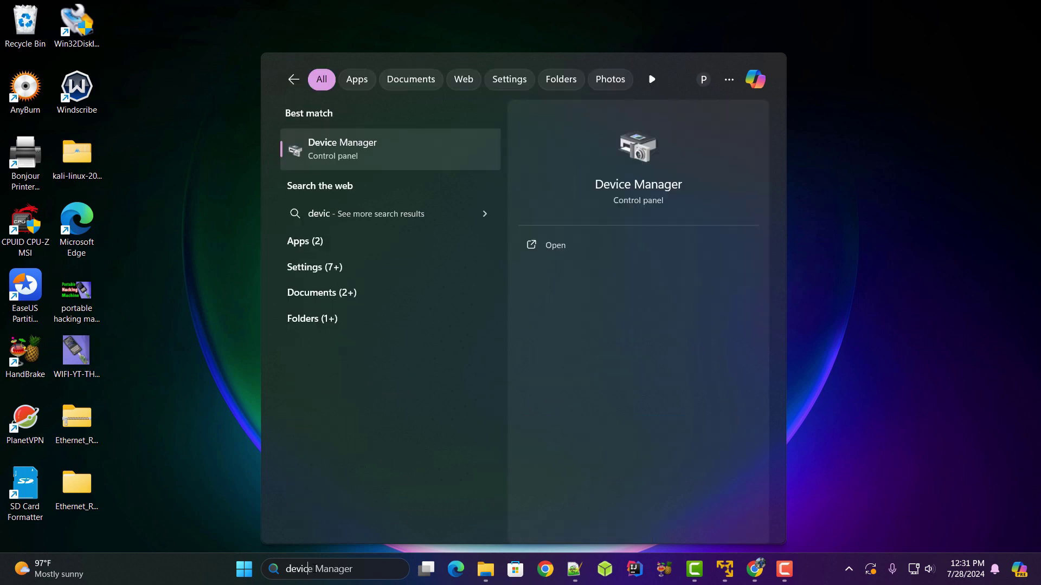
{"action": "type", "text": "es"}
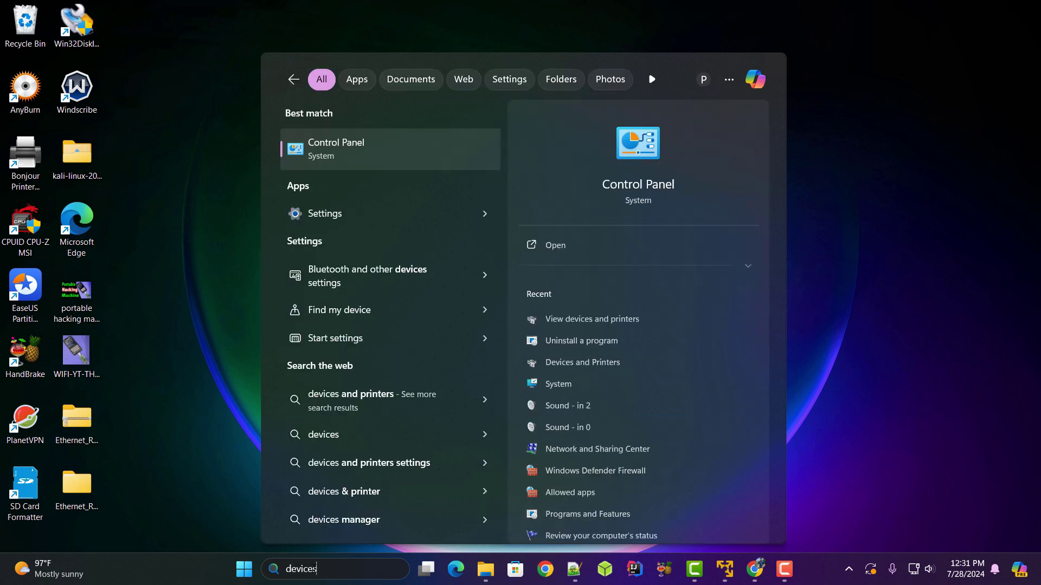
{"action": "key", "text": "Down"}
{"action": "key", "text": "Return"}
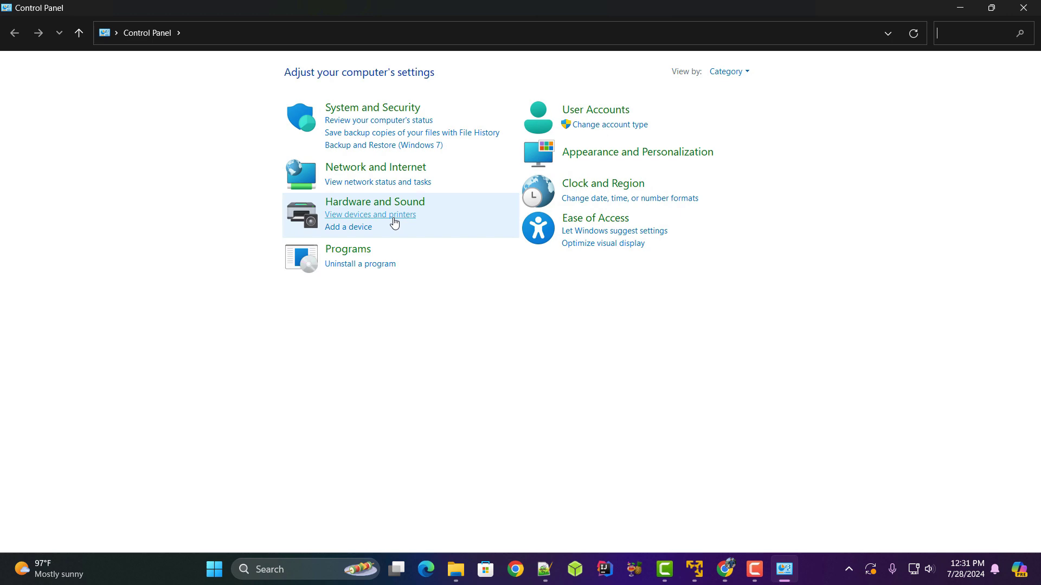
{"action": "left_click", "coordinate": [390, 215]}
Scroll the connected devices list to USB Serial Device (COM3), then show the desktop.
{"action": "left_click", "coordinate": [410, 130]}
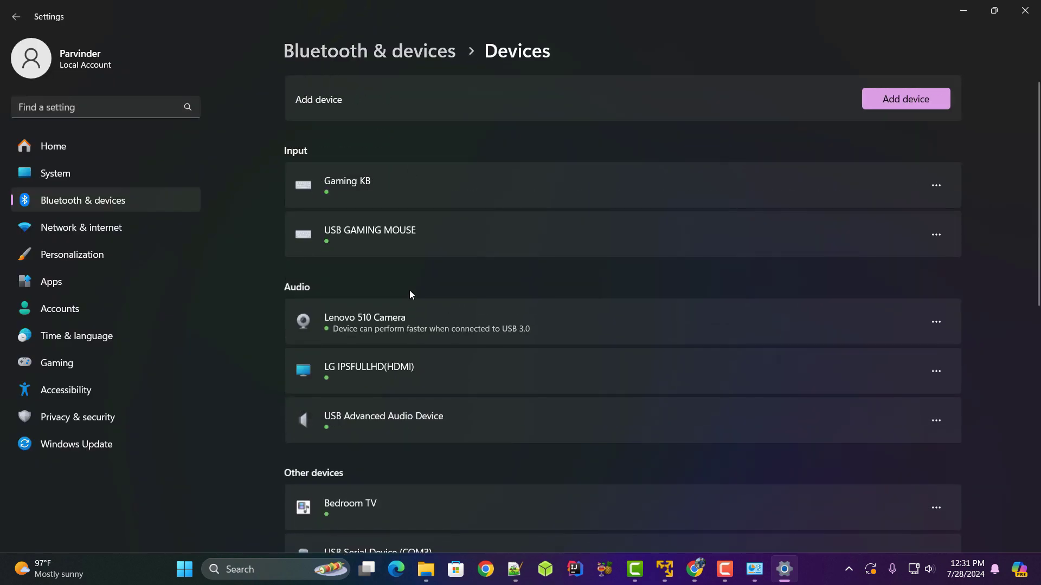
{"action": "scroll", "coordinate": [410, 295], "scroll_direction": "down", "scroll_amount": 2}
{"action": "scroll", "coordinate": [411, 303], "scroll_direction": "down", "scroll_amount": 2}
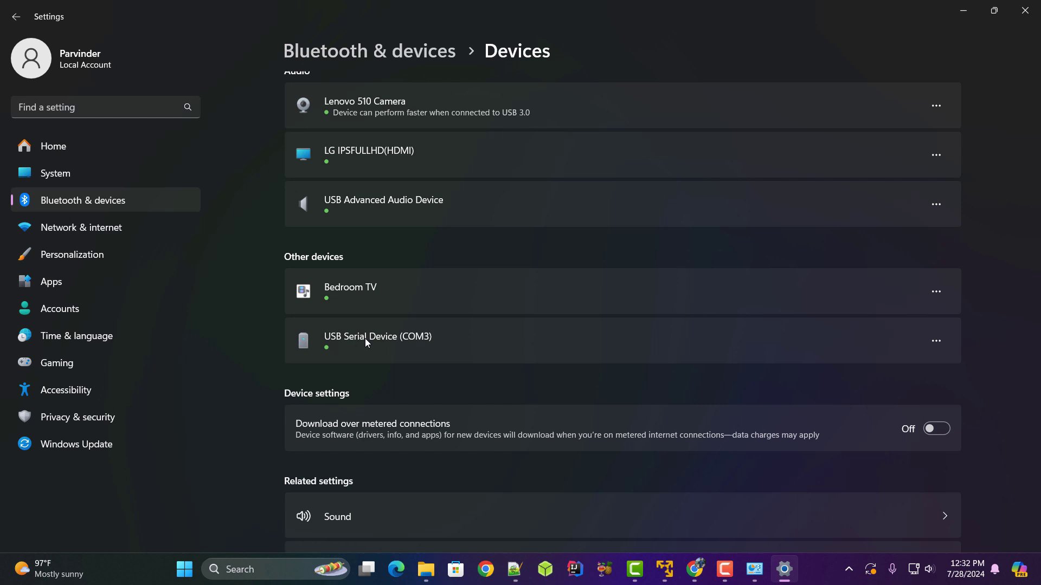
{"action": "key", "text": "super+d"}
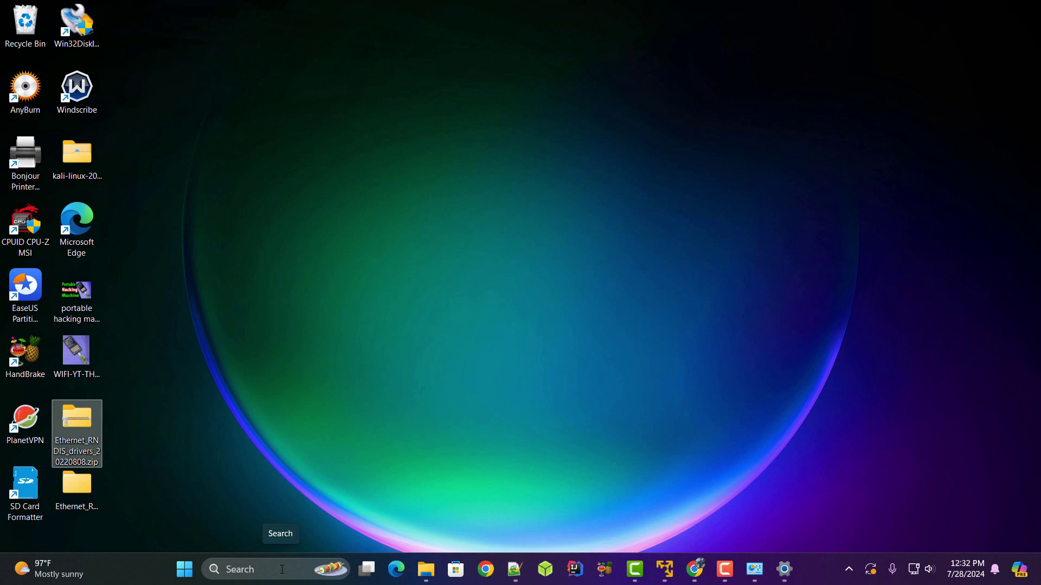
{"action": "mouse_move", "coordinate": [426, 569]}
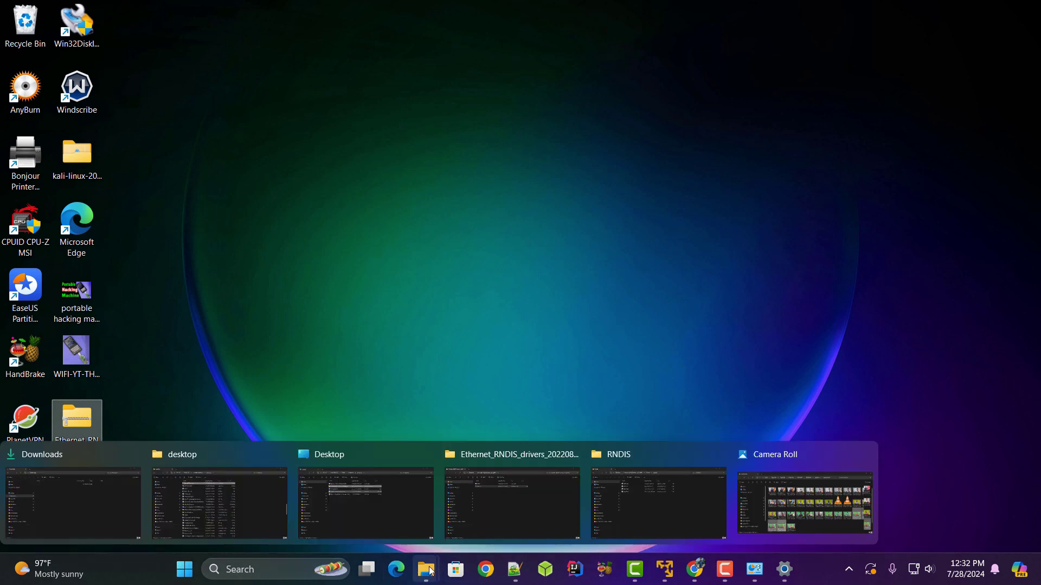
{"action": "left_click", "coordinate": [334, 517]}
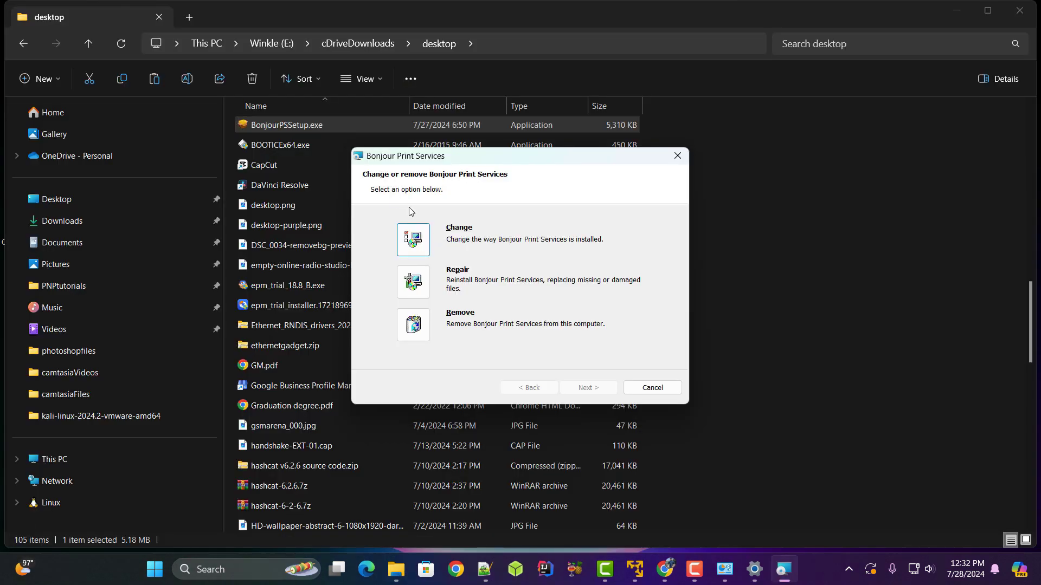
{"action": "left_click", "coordinate": [652, 388]}
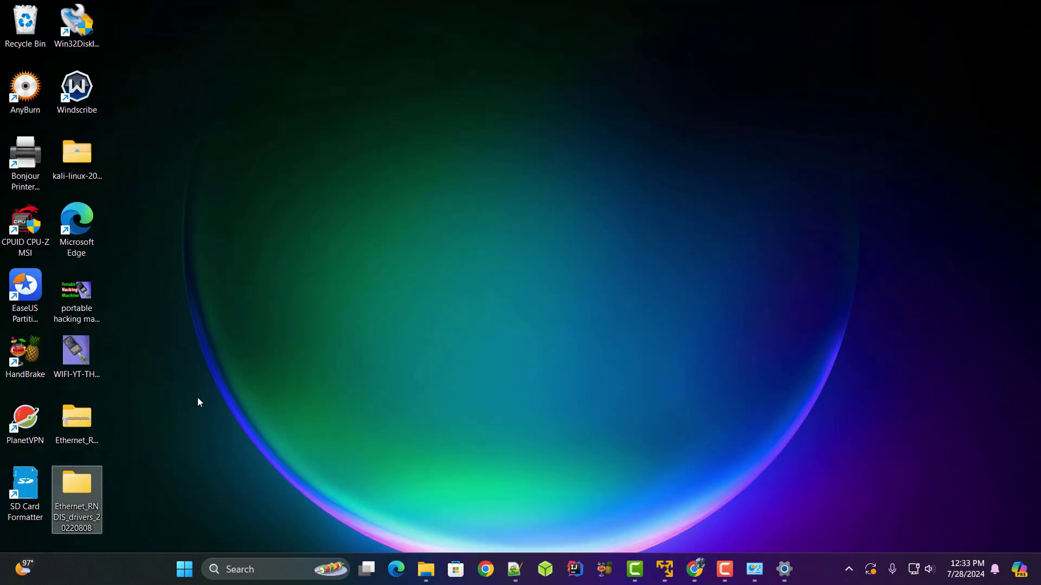
{"action": "left_click_drag", "start_coordinate": [76, 488], "coordinate": [80, 428]}
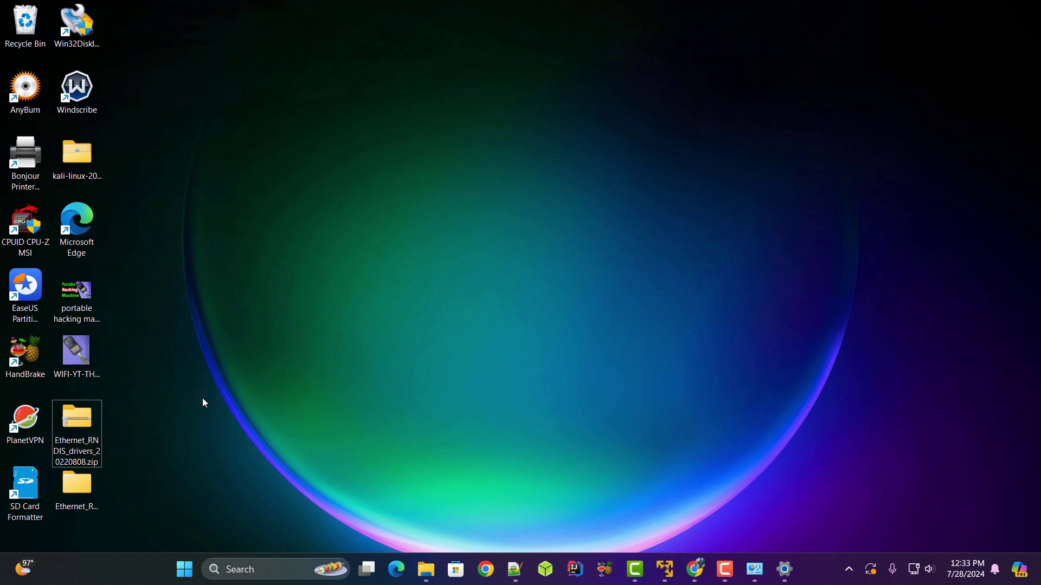
Launch Device Manager from a 'device' search.
{"action": "left_click", "coordinate": [263, 568]}
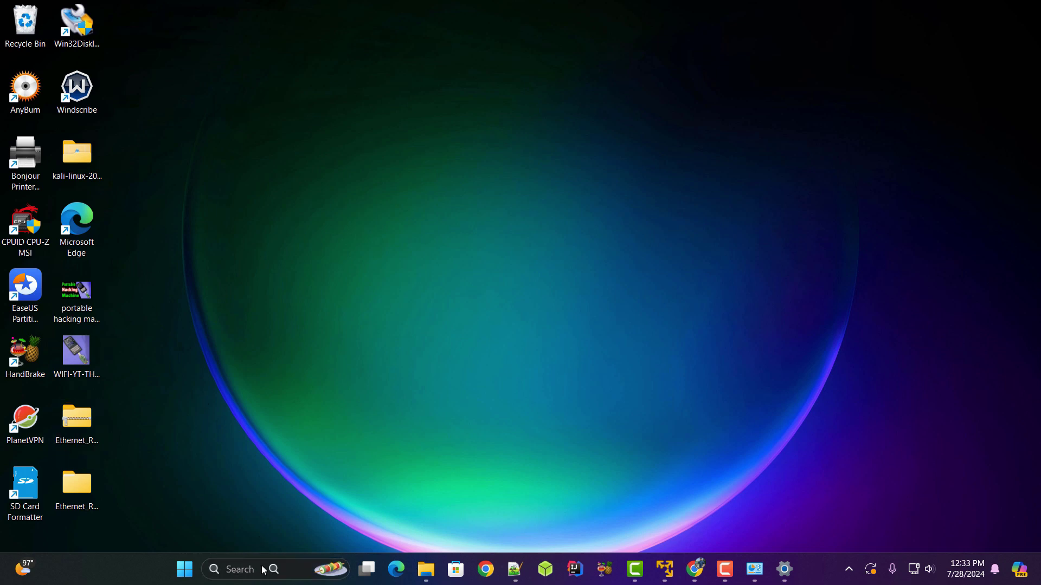
{"action": "type", "text": "device"}
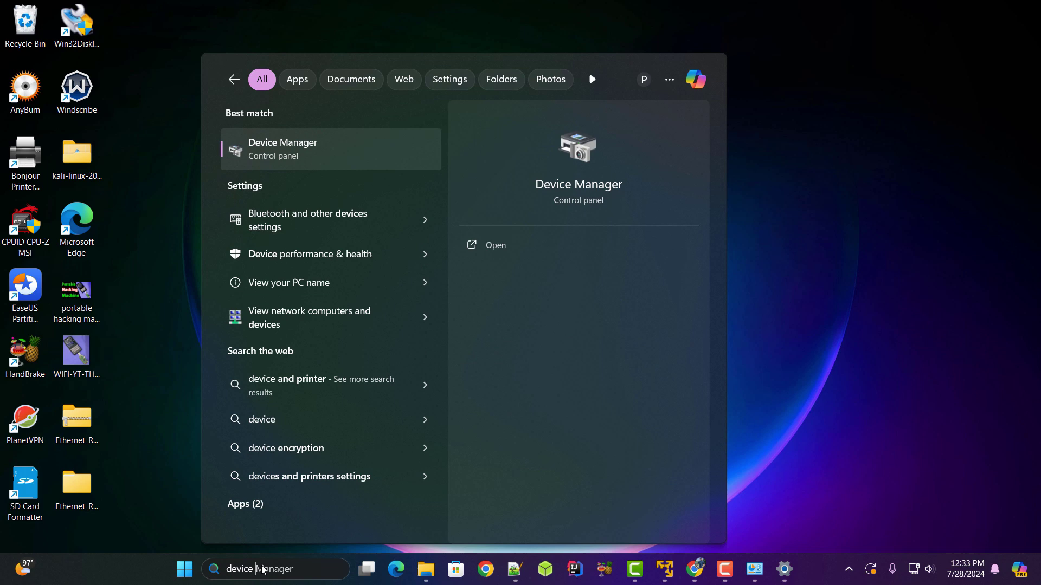
{"action": "key", "text": "Return"}
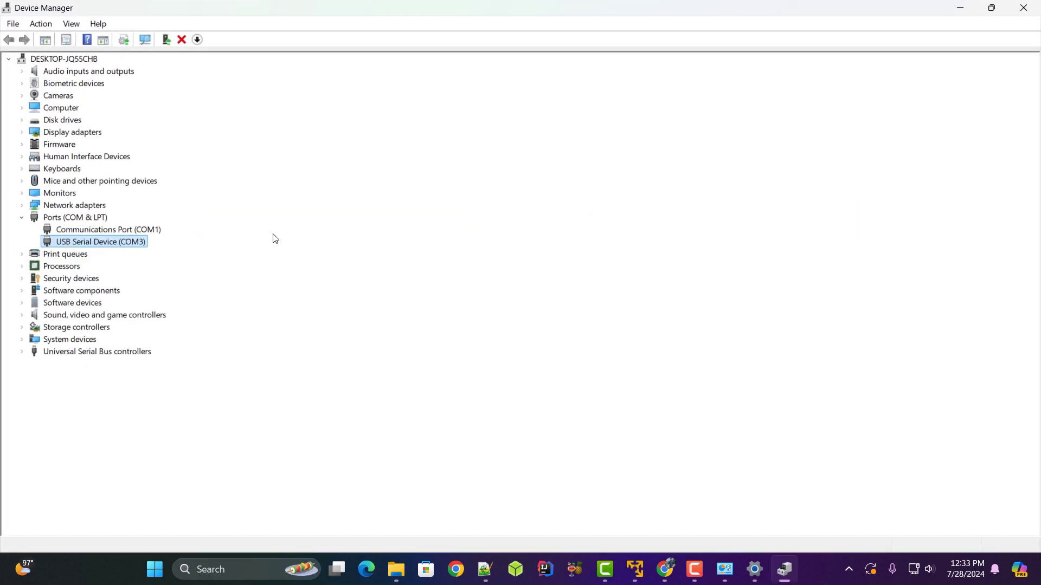
Update USB Serial Device (COM3)'s driver, browsing the computer and picking from the driver list.
{"action": "right_click", "coordinate": [89, 246]}
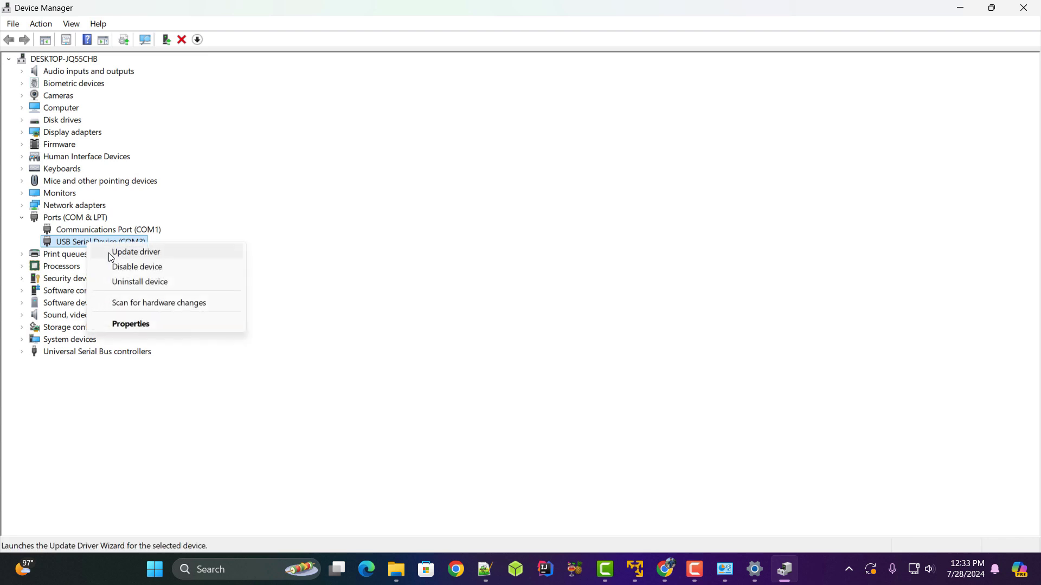
{"action": "left_click", "coordinate": [111, 253]}
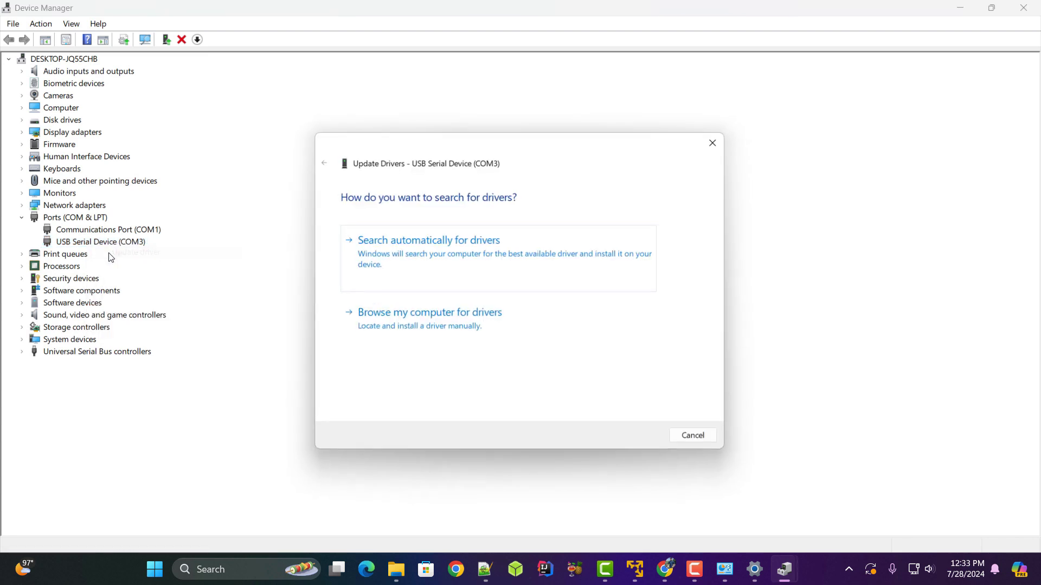
{"action": "left_click", "coordinate": [459, 327]}
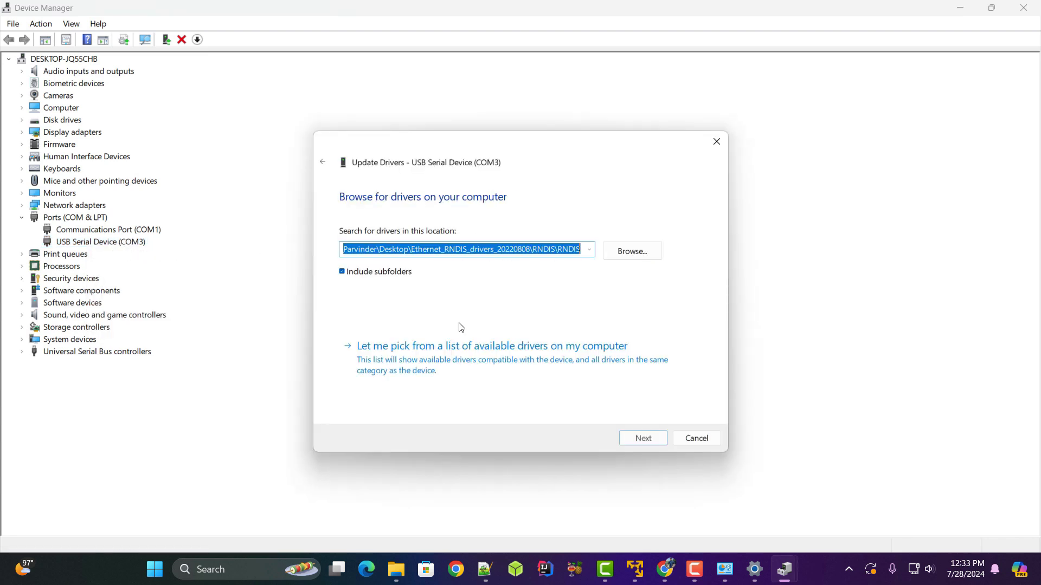
{"action": "left_click", "coordinate": [470, 370]}
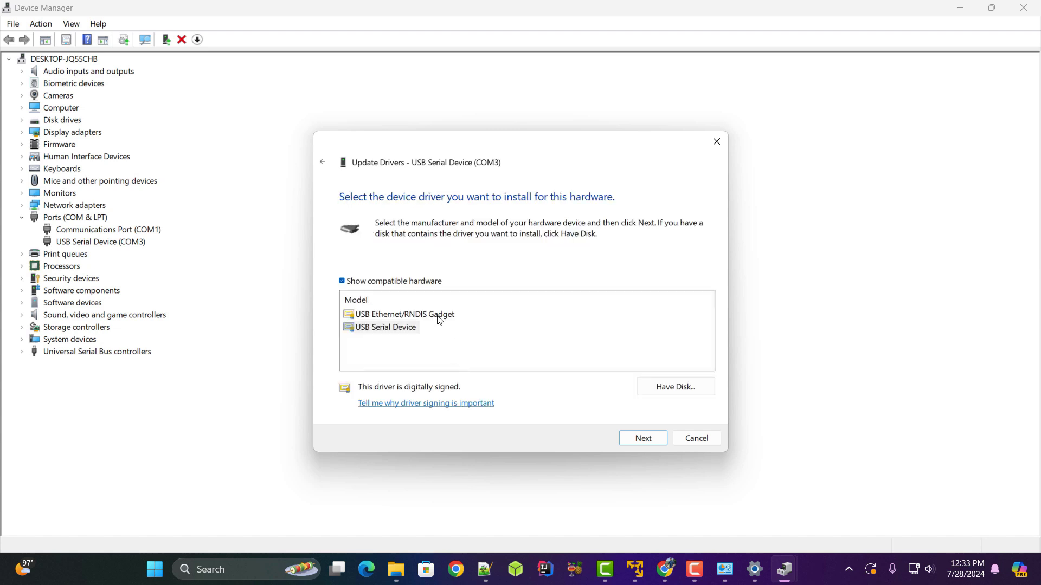
Use Have Disk to load RNDIS.inf from Desktop > Ethernet_RNDIS_drivers > RNDIS > RNDIS.
{"action": "left_click", "coordinate": [679, 389]}
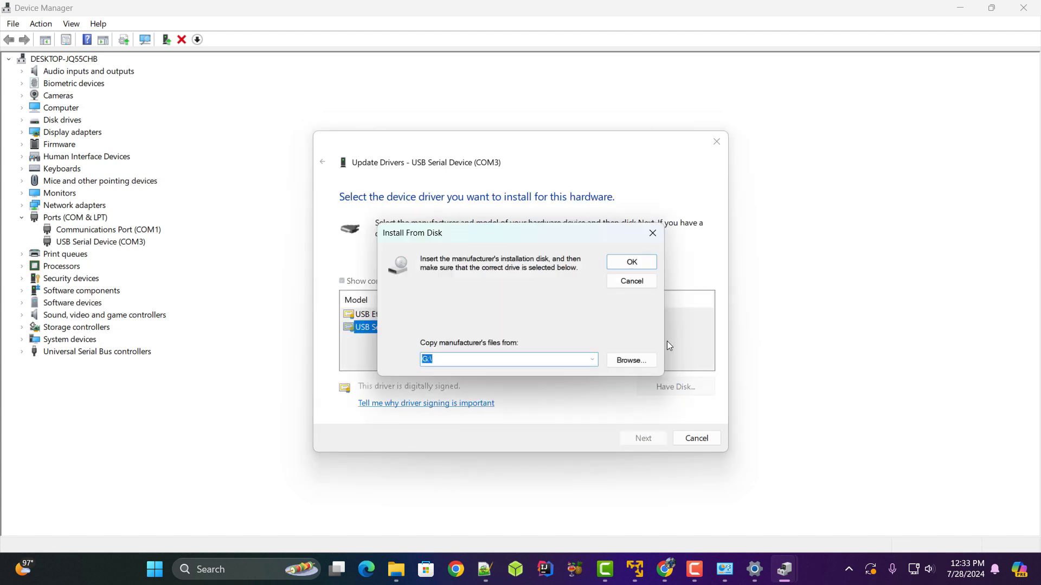
{"action": "left_click", "coordinate": [631, 361]}
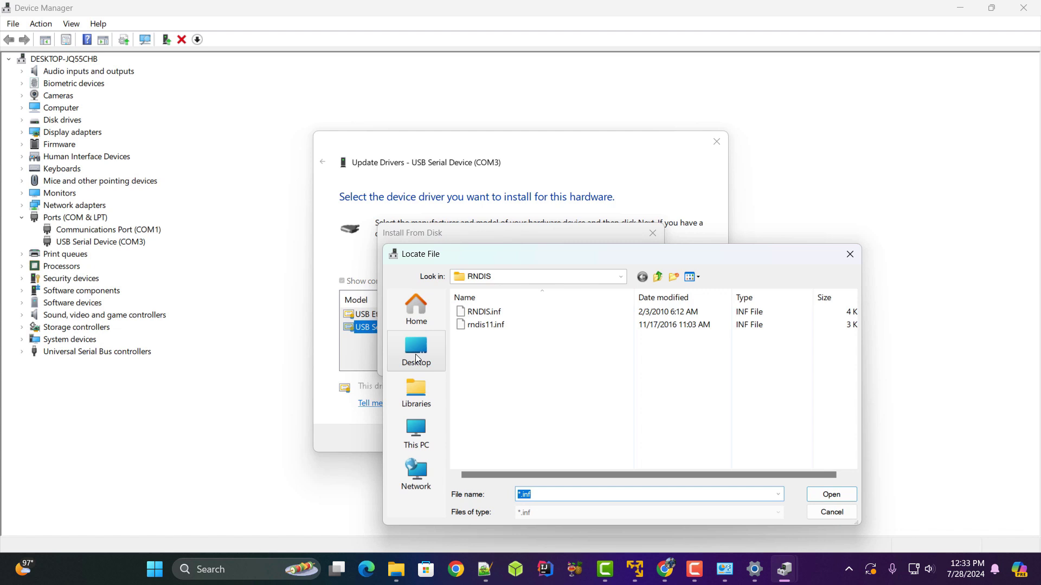
{"action": "left_click", "coordinate": [416, 358]}
{"action": "left_click_drag", "start_coordinate": [511, 257], "coordinate": [459, 127]}
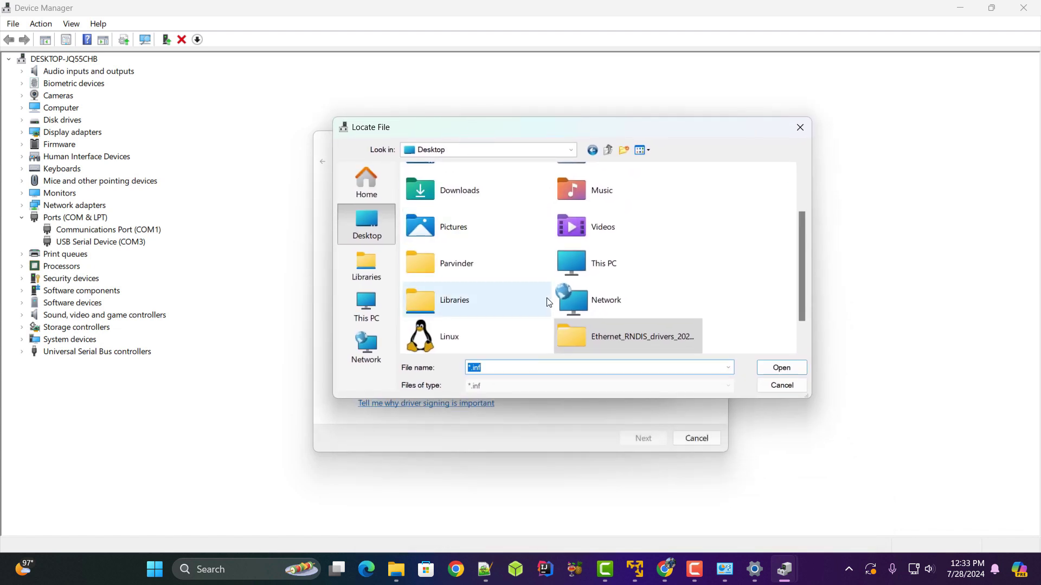
{"action": "scroll", "coordinate": [548, 302], "scroll_direction": "down", "scroll_amount": 1}
{"action": "double_click", "coordinate": [623, 300]}
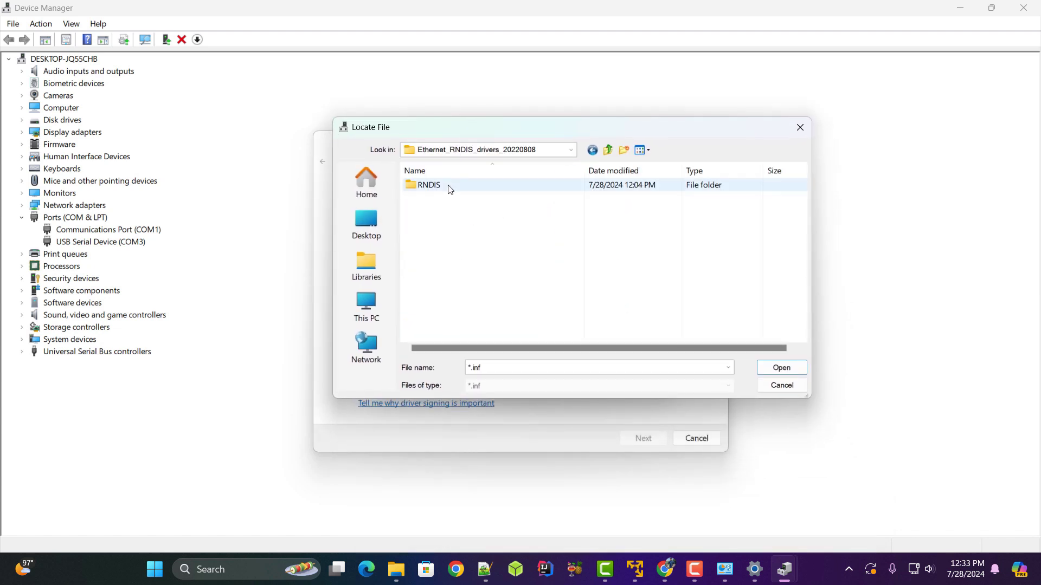
{"action": "double_click", "coordinate": [448, 186]}
{"action": "double_click", "coordinate": [448, 186]}
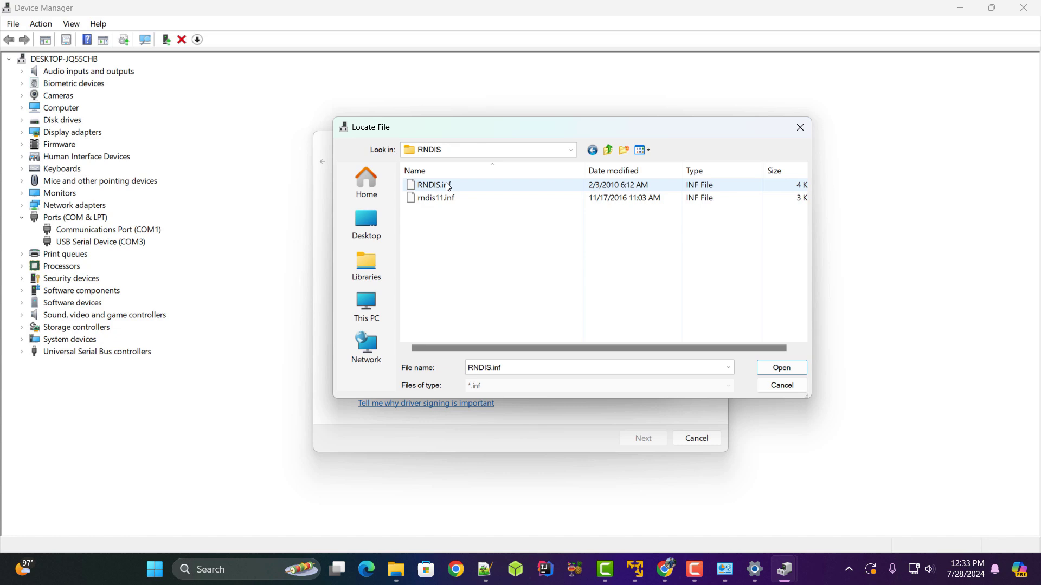
{"action": "left_click", "coordinate": [449, 187]}
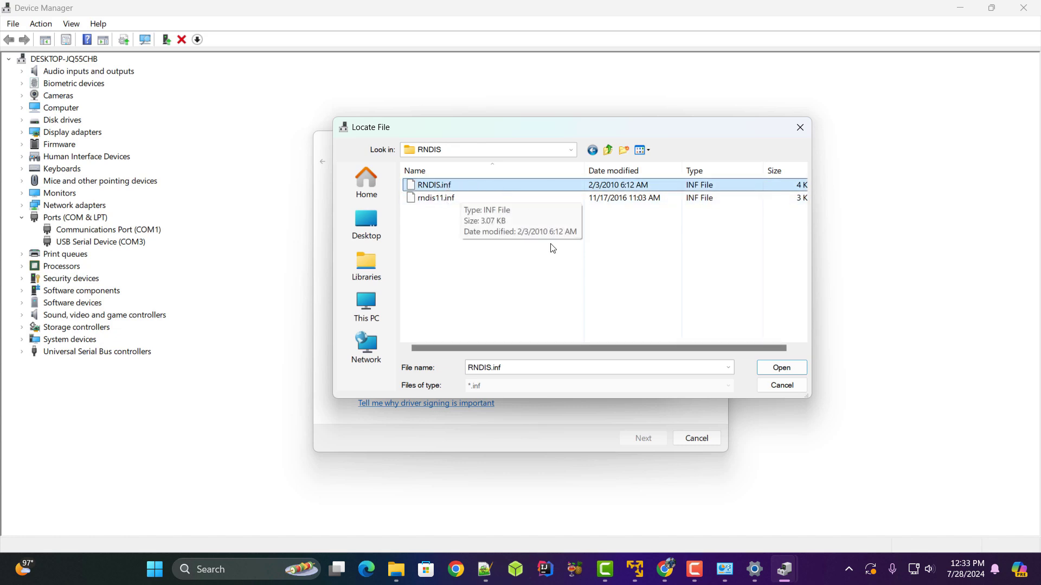
{"action": "left_click", "coordinate": [779, 367]}
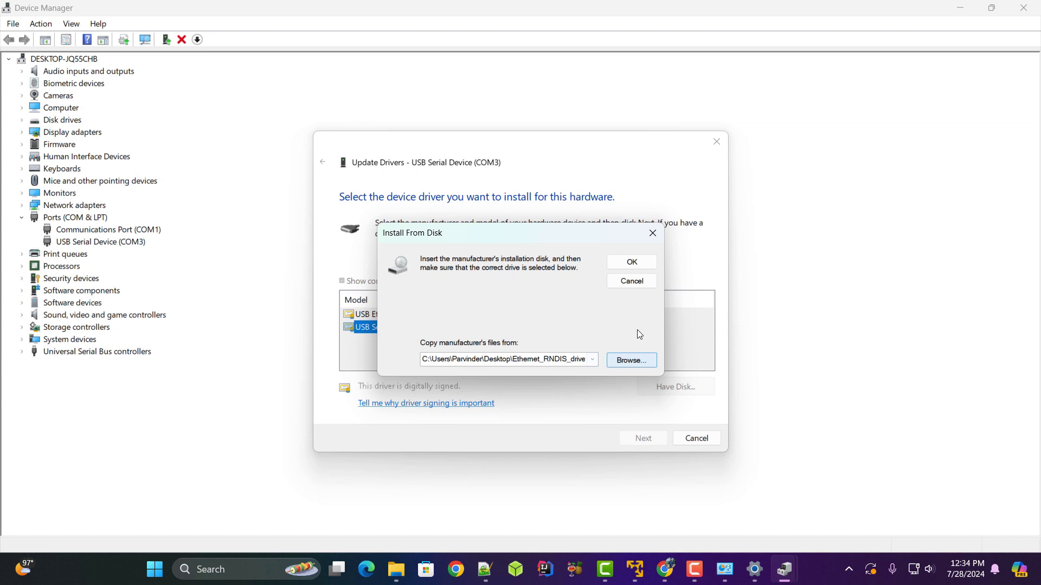
{"action": "left_click", "coordinate": [632, 262]}
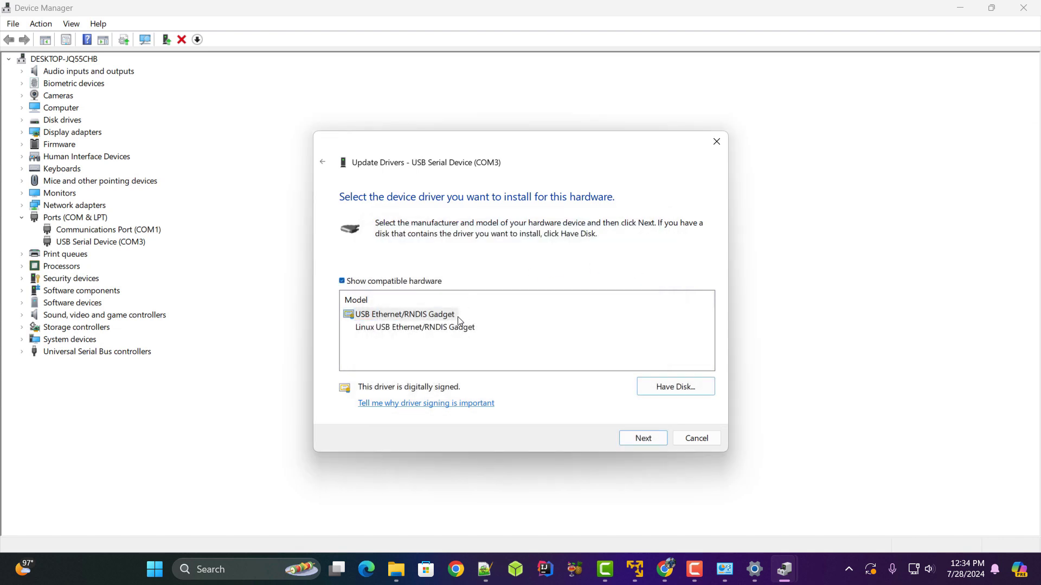
Install the USB Ethernet/RNDIS Gadget driver model and close the wizard.
{"action": "left_click", "coordinate": [440, 316]}
{"action": "left_click", "coordinate": [650, 442]}
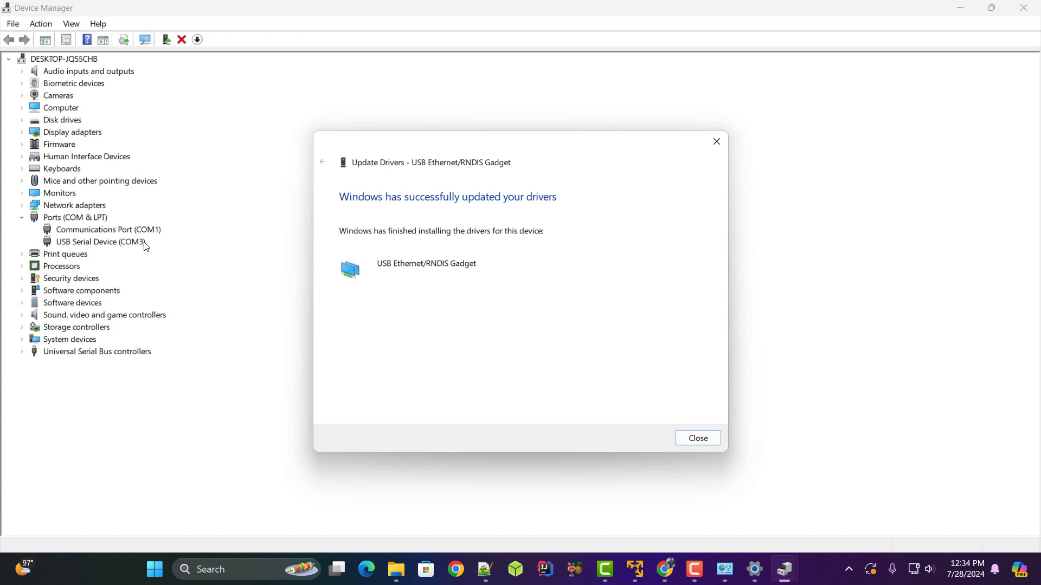
{"action": "left_click", "coordinate": [705, 439]}
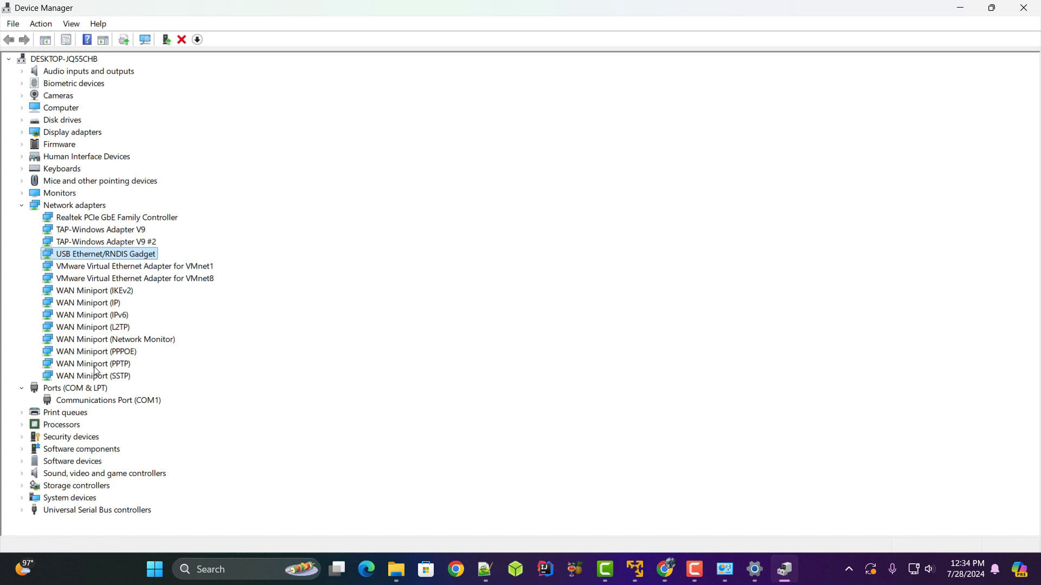
Confirm USB Ethernet/RNDIS Gadget now sits under Network adapters rather than Ports (COM & LPT).
{"action": "left_click", "coordinate": [86, 389]}
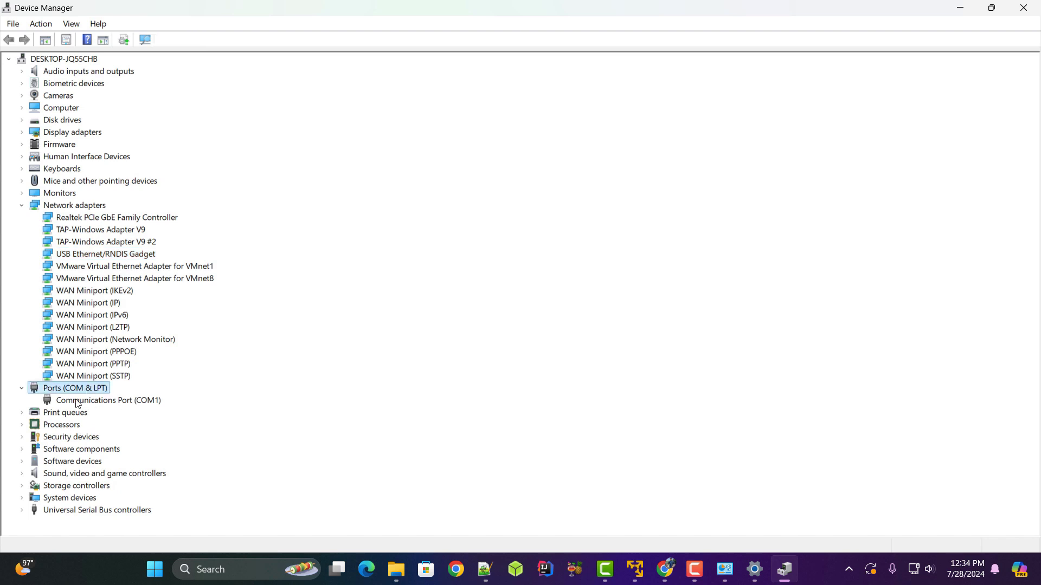
{"action": "left_click", "coordinate": [71, 210]}
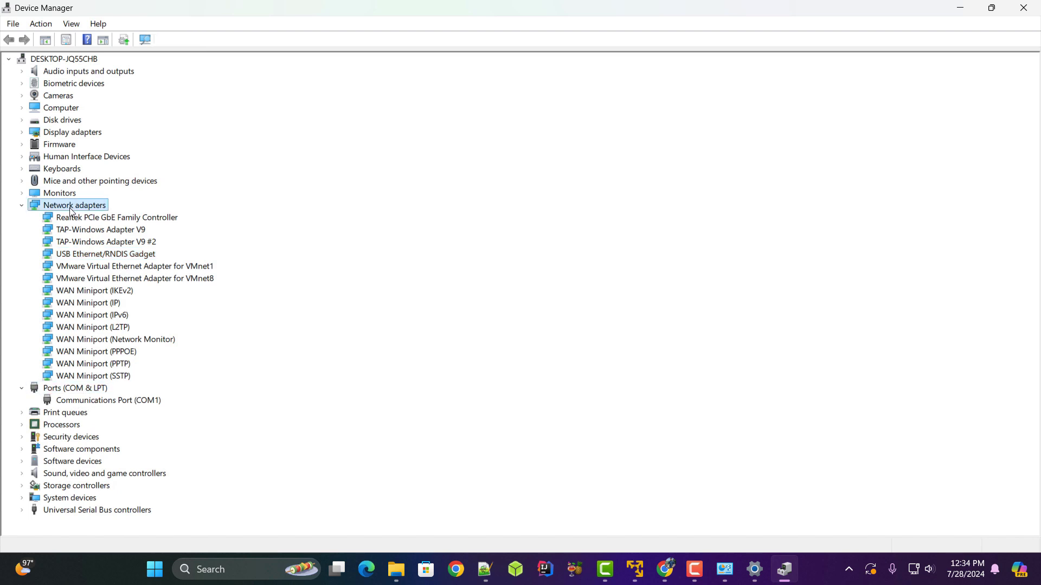
{"action": "left_click", "coordinate": [92, 258]}
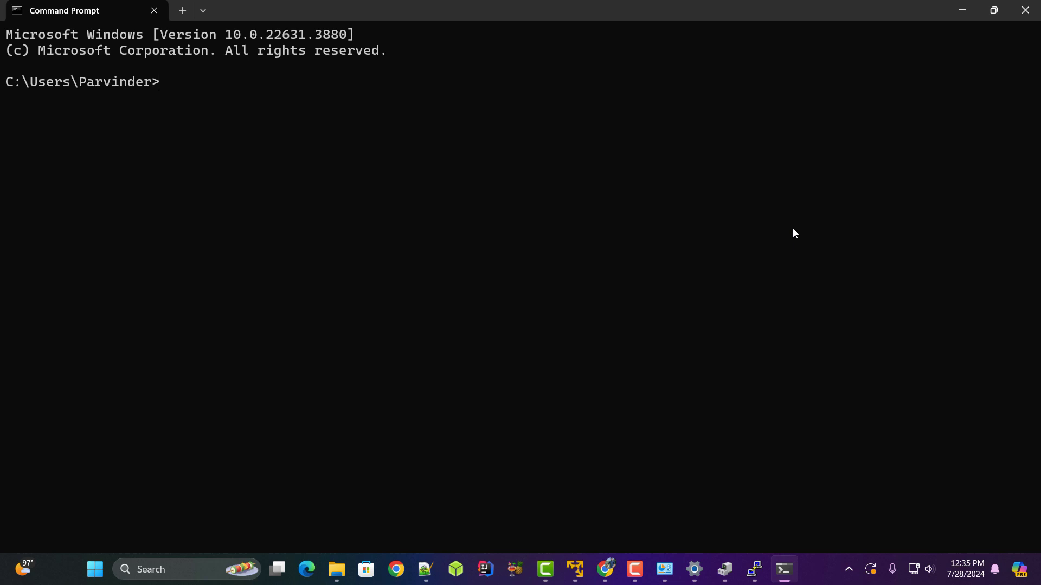
Run 'ping raspberrypi.local' and get 4 replies with 0% packet loss.
{"action": "type", "text": "ing raspberrypi.l"}
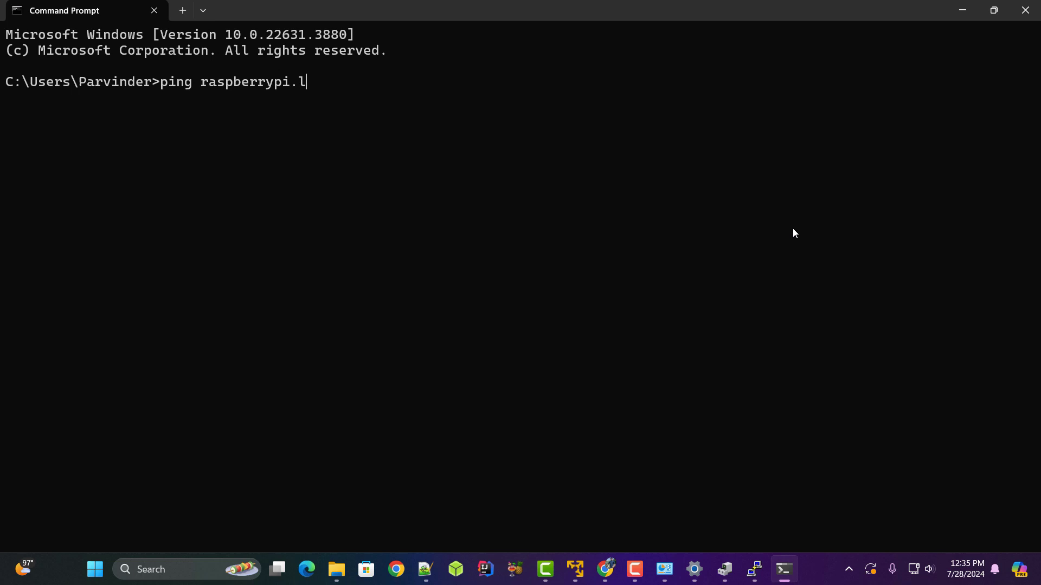
{"action": "type", "text": "ocal"}
{"action": "key", "text": "Return"}
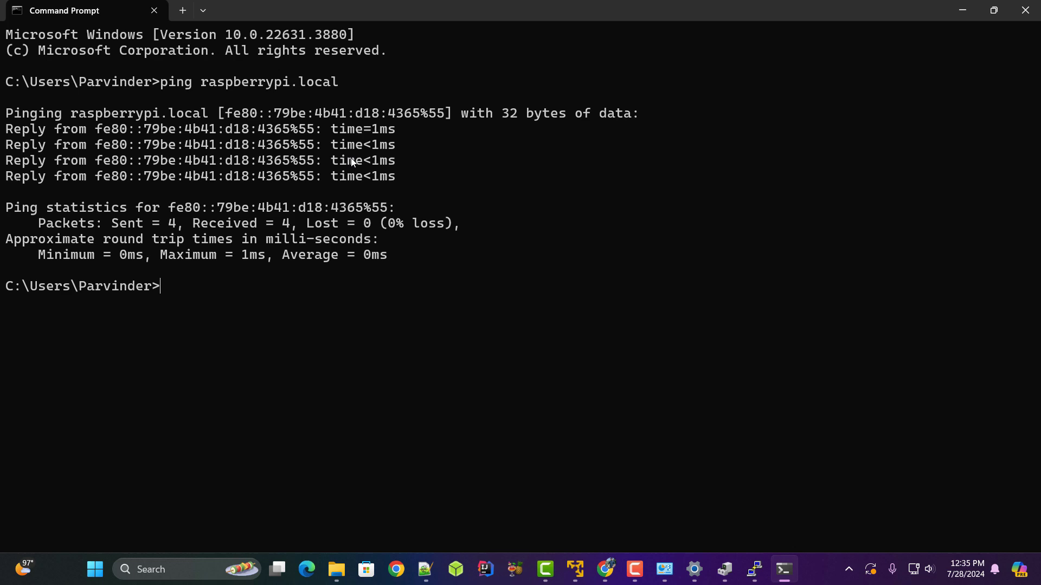
Minimize the terminal and enter raspberrypi.local as PuTTY's host name, SSH on port 22.
{"action": "left_click", "coordinate": [962, 9]}
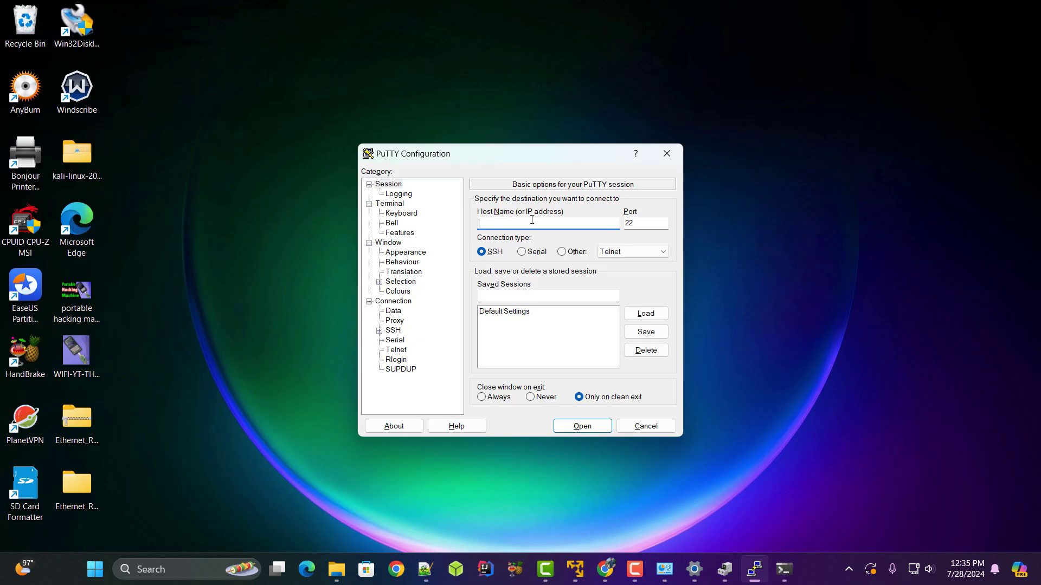
{"action": "type", "text": "raspberrypi.local"}
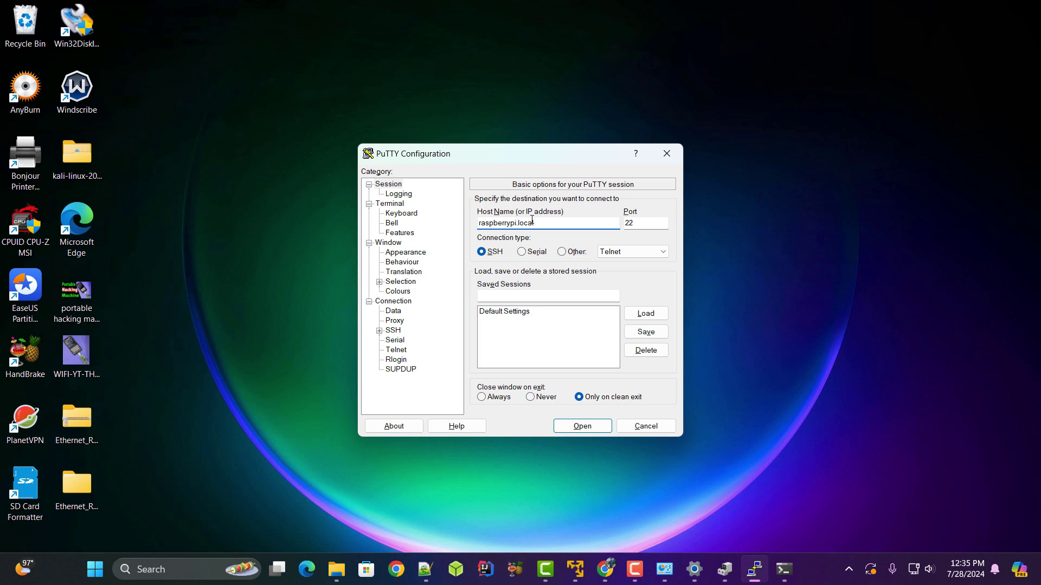